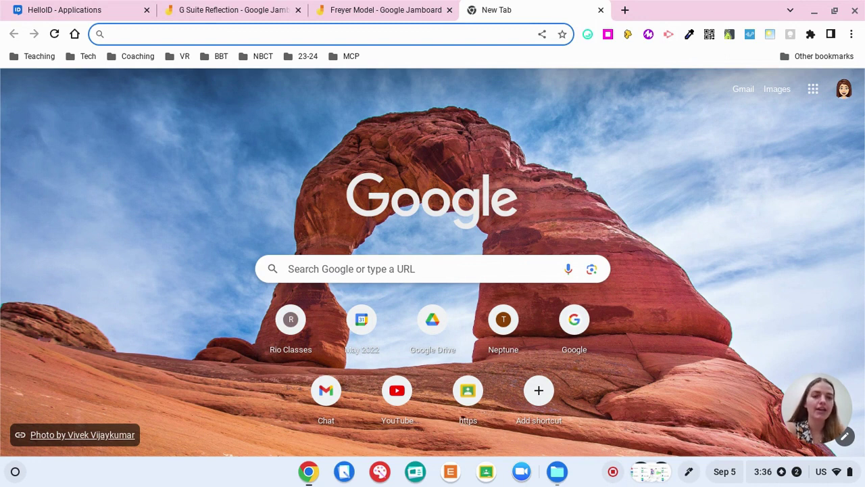
Go to jamboard.google.com and create a new blank jam
{"action": "type", "text": "jamboard"}
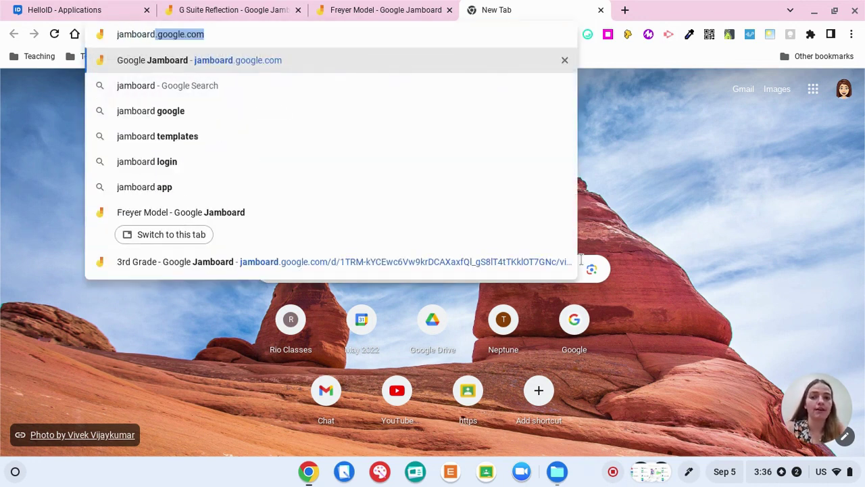
{"action": "key", "text": "Return"}
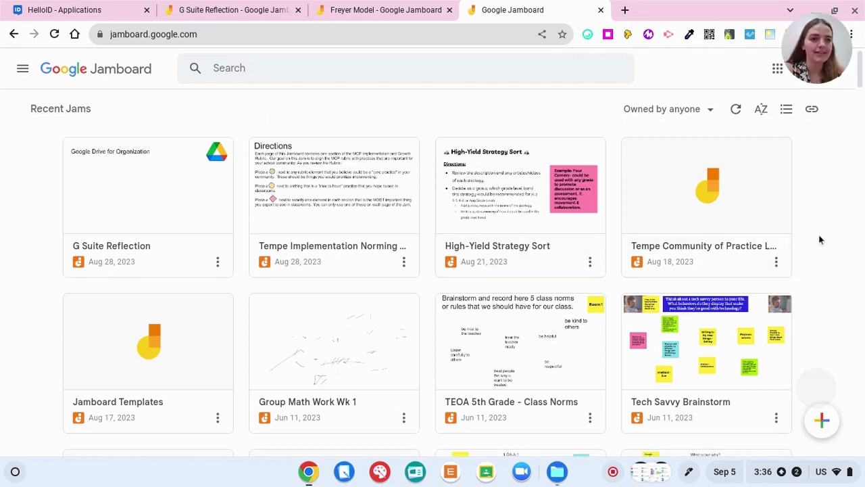
{"action": "left_click", "coordinate": [823, 422]}
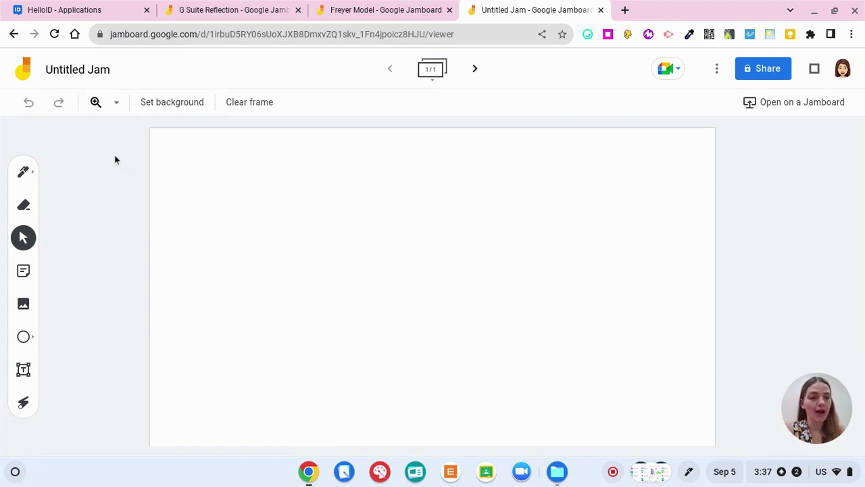
Switch to the G Suite Reflection jam and browse its frames through to frame 8, Google Forms for Assessment
{"action": "left_click", "coordinate": [234, 20]}
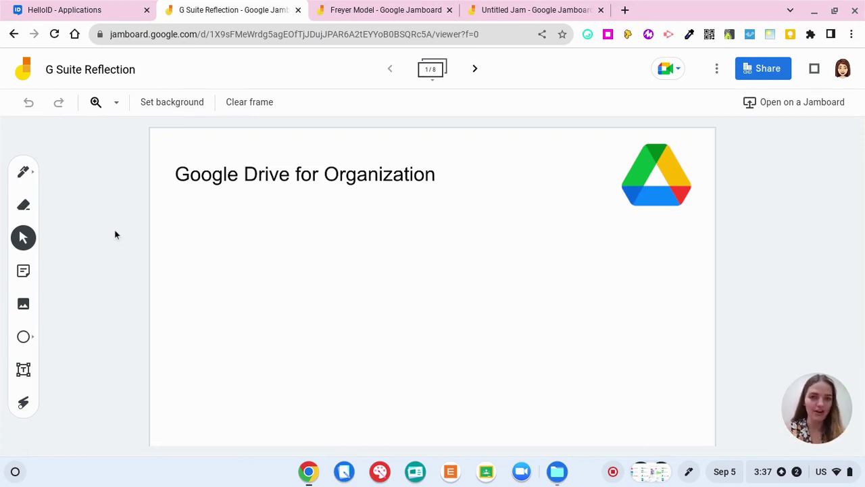
{"action": "left_click", "coordinate": [474, 74]}
{"action": "left_click", "coordinate": [474, 73]}
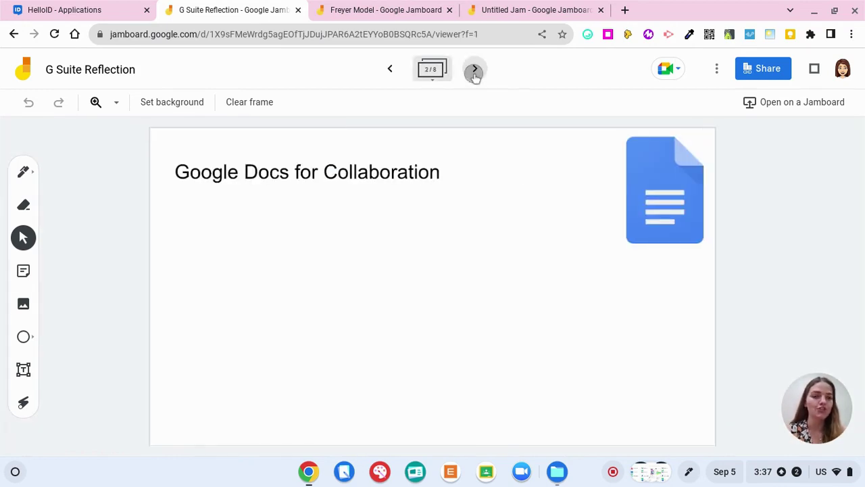
{"action": "left_click", "coordinate": [443, 74]}
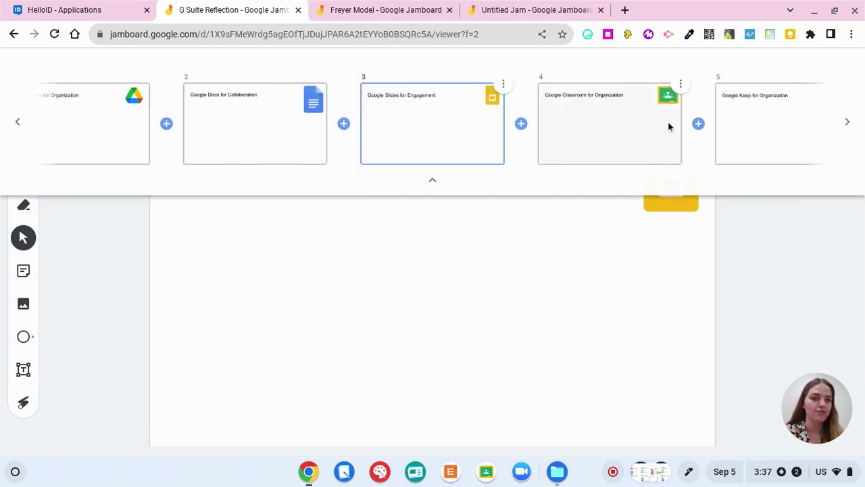
{"action": "left_click", "coordinate": [665, 127]}
{"action": "left_click", "coordinate": [634, 154]}
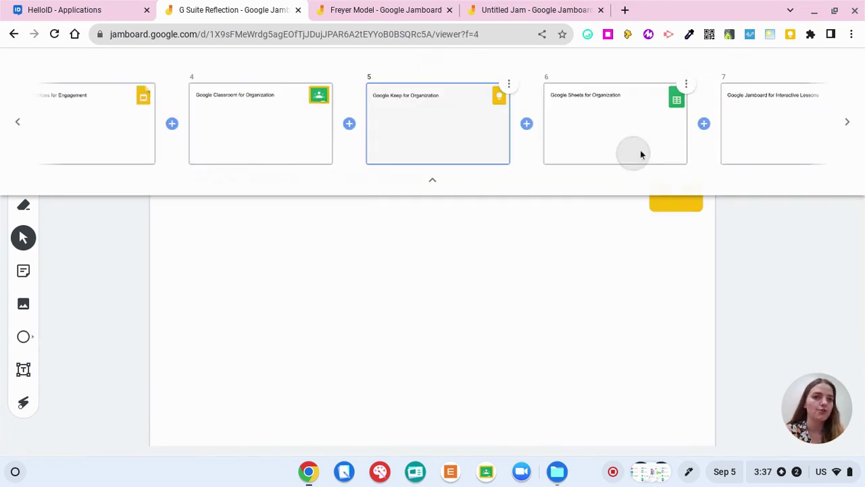
{"action": "left_click", "coordinate": [669, 138]}
{"action": "left_click", "coordinate": [718, 143]}
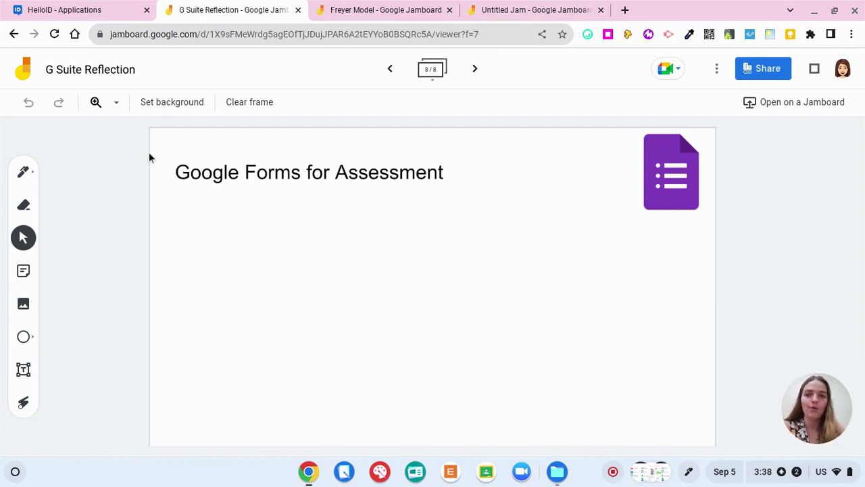
Handwrite "useful for data collection!" in black pen below the heading and draw stars beside the heading and the handwriting
{"action": "left_click", "coordinate": [24, 172]}
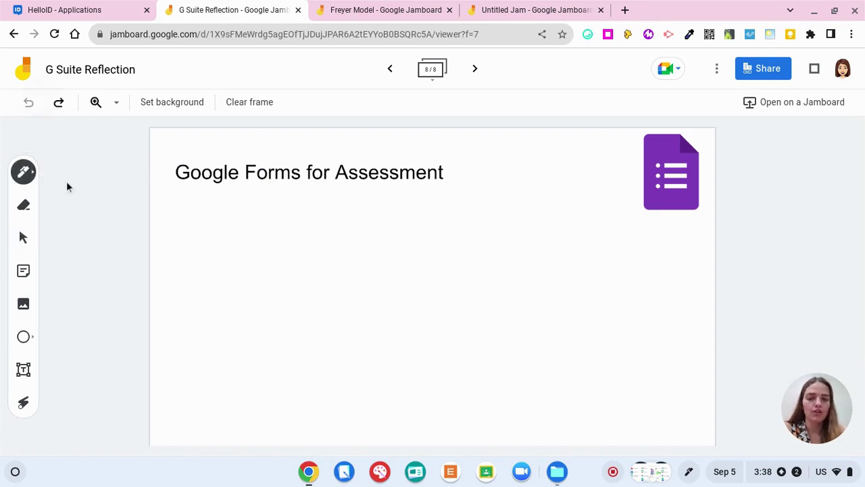
{"action": "left_click", "coordinate": [33, 176]}
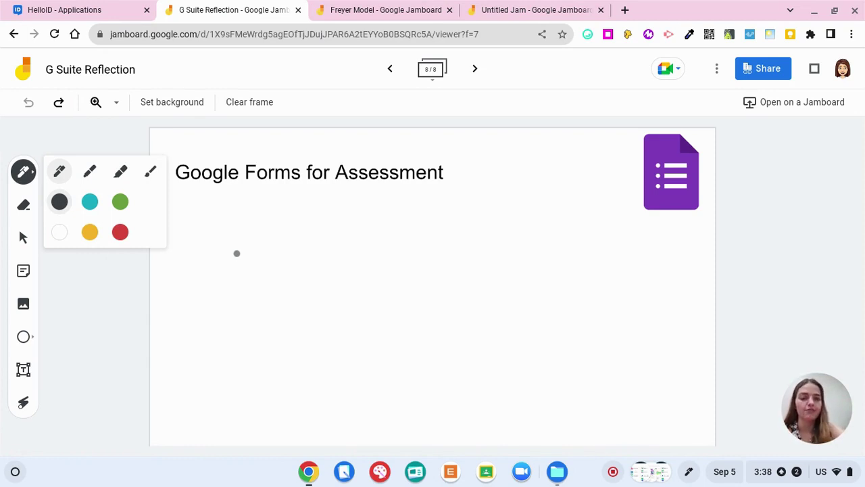
{"action": "mouse_move", "coordinate": [175, 208]}
{"action": "left_mouse_down"}
{"action": "mouse_move", "coordinate": [193, 223]}
{"action": "mouse_move", "coordinate": [236, 222]}
{"action": "mouse_move", "coordinate": [265, 195]}
{"action": "mouse_move", "coordinate": [269, 217]}
{"action": "mouse_move", "coordinate": [329, 200]}
{"action": "left_mouse_up"}
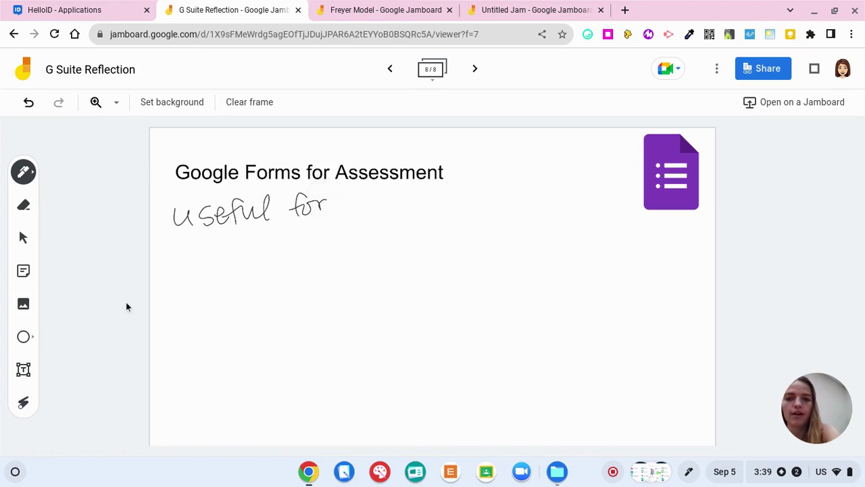
{"action": "mouse_move", "coordinate": [196, 252]}
{"action": "left_mouse_down"}
{"action": "mouse_move", "coordinate": [191, 269]}
{"action": "mouse_move", "coordinate": [231, 257]}
{"action": "mouse_move", "coordinate": [238, 268]}
{"action": "mouse_move", "coordinate": [252, 243]}
{"action": "left_mouse_up"}
{"action": "left_click_drag", "start_coordinate": [261, 245], "coordinate": [301, 257]}
{"action": "mouse_move", "coordinate": [309, 243]}
{"action": "left_mouse_down"}
{"action": "mouse_move", "coordinate": [348, 232]}
{"action": "mouse_move", "coordinate": [361, 246]}
{"action": "mouse_move", "coordinate": [392, 248]}
{"action": "mouse_move", "coordinate": [409, 224]}
{"action": "mouse_move", "coordinate": [458, 224]}
{"action": "left_mouse_up"}
{"action": "left_click", "coordinate": [458, 242]}
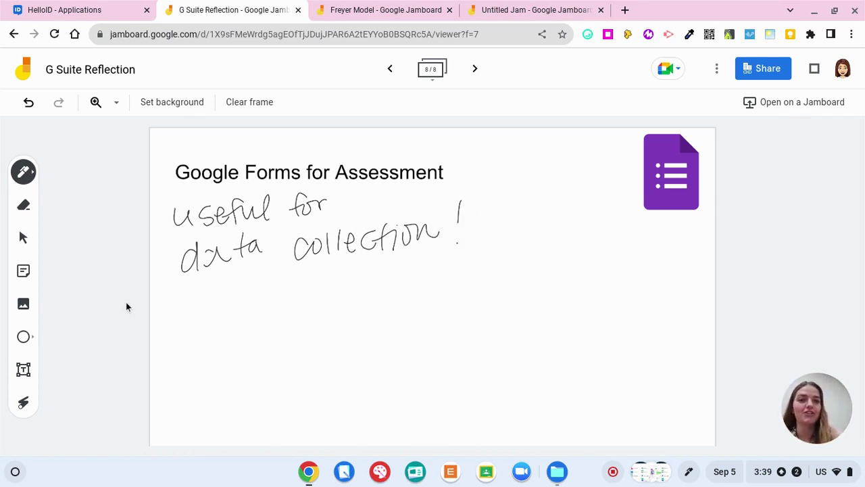
{"action": "mouse_move", "coordinate": [456, 157]}
{"action": "left_mouse_down"}
{"action": "mouse_move", "coordinate": [482, 128]}
{"action": "mouse_move", "coordinate": [453, 173]}
{"action": "left_mouse_up"}
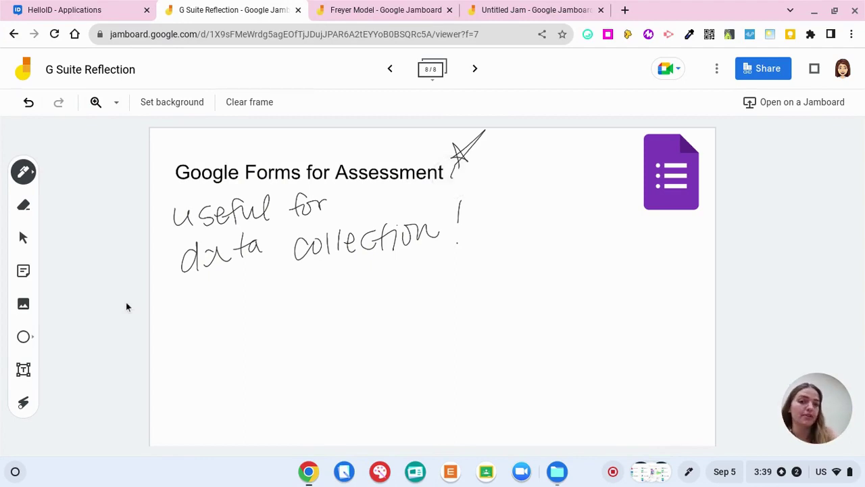
{"action": "mouse_move", "coordinate": [486, 227]}
{"action": "left_mouse_down"}
{"action": "mouse_move", "coordinate": [463, 216]}
{"action": "mouse_move", "coordinate": [469, 245]}
{"action": "left_mouse_up"}
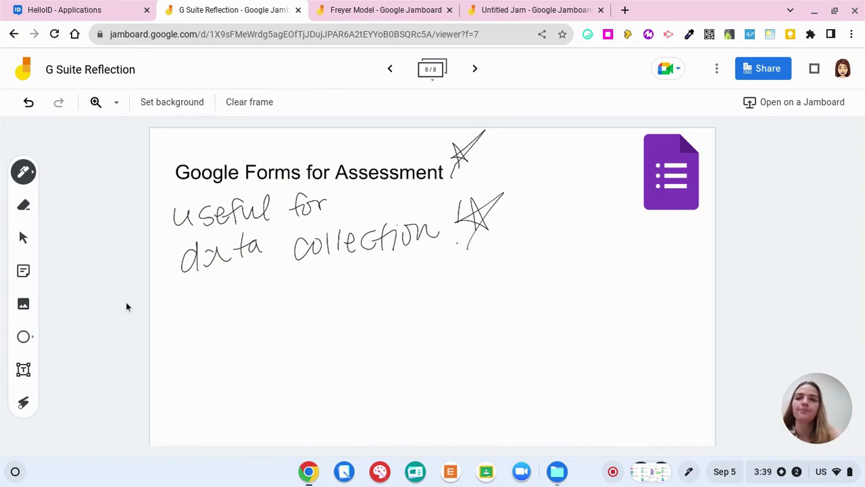
Erase the star beside the Google Forms for Assessment heading
{"action": "left_click", "coordinate": [25, 206]}
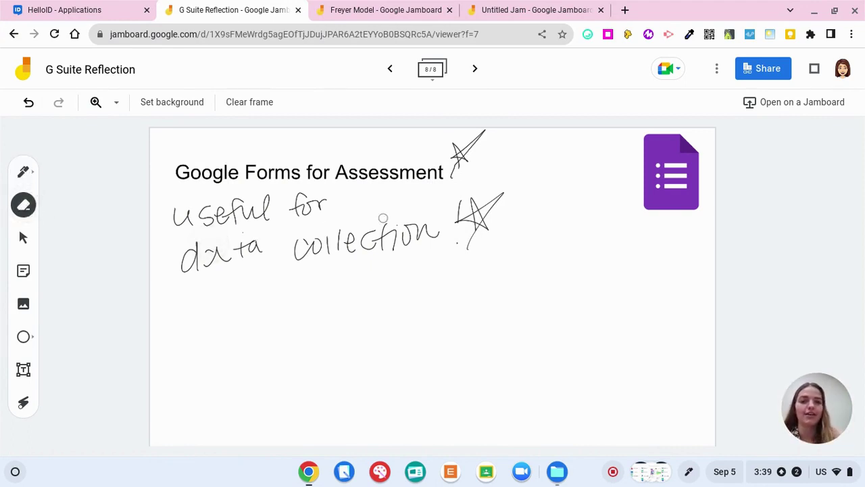
{"action": "mouse_move", "coordinate": [422, 169]}
{"action": "left_mouse_down"}
{"action": "mouse_move", "coordinate": [480, 148]}
{"action": "mouse_move", "coordinate": [448, 164]}
{"action": "left_mouse_up"}
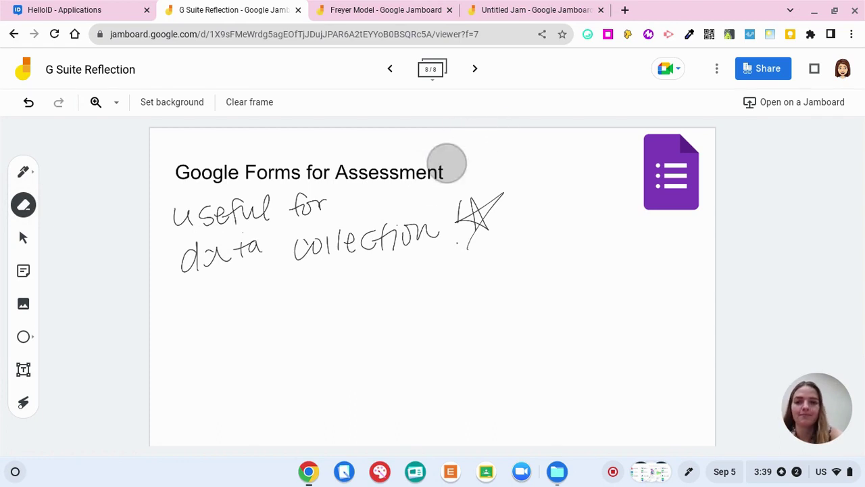
{"action": "left_click", "coordinate": [23, 237]}
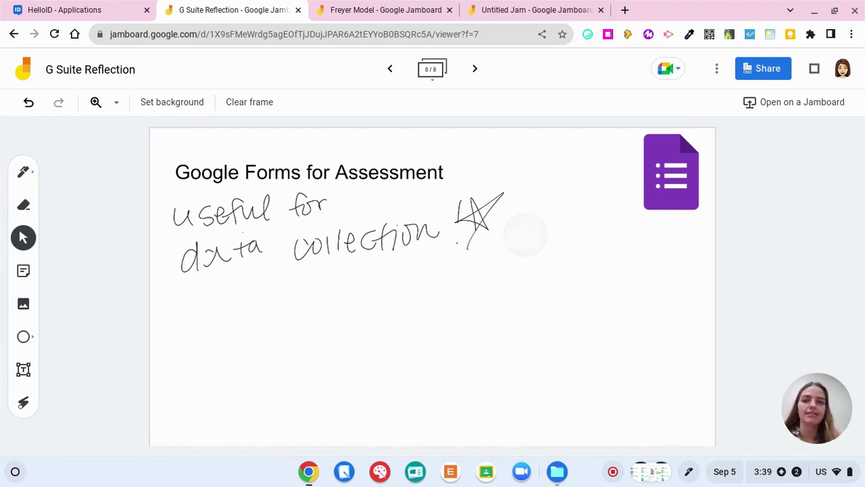
Add a pink sticky note reading "This will be great for data collection!!" and move it between the handwritten star and the Forms logo
{"action": "left_click", "coordinate": [23, 271]}
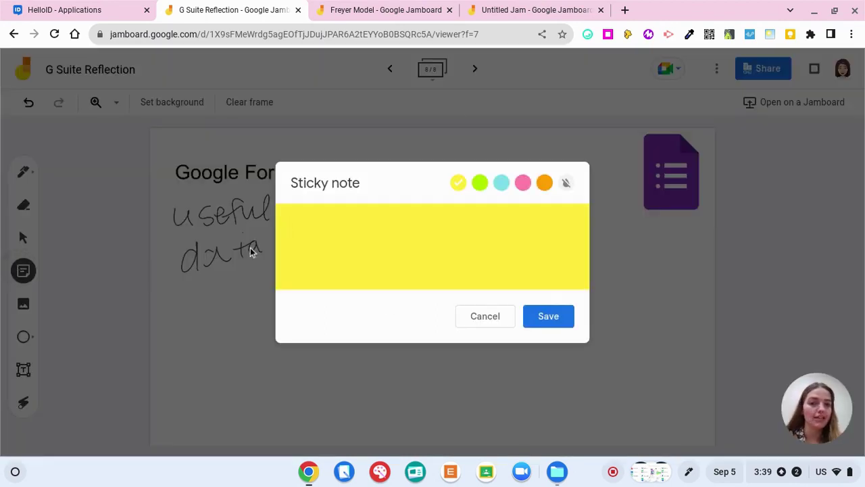
{"action": "left_click", "coordinate": [523, 183]}
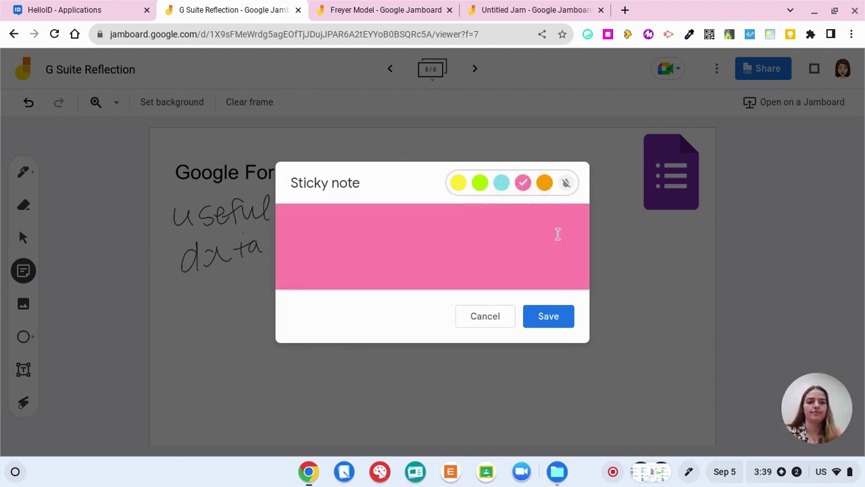
{"action": "left_click", "coordinate": [509, 250]}
{"action": "type", "text": "This will be"}
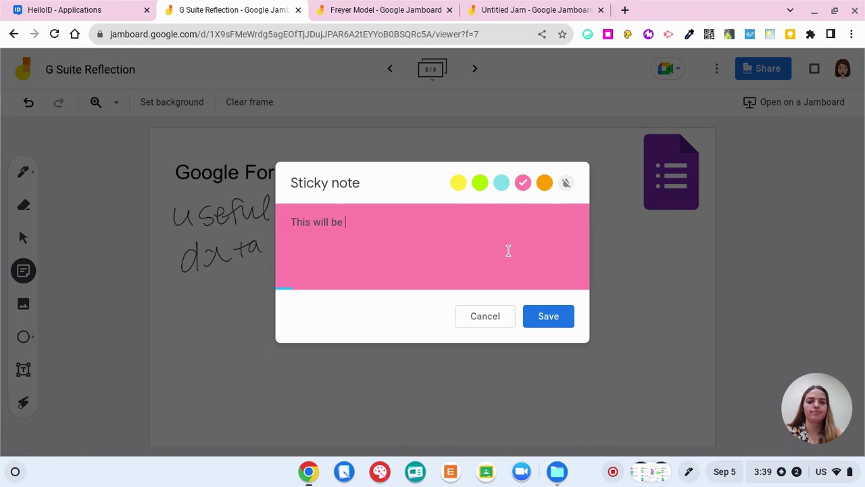
{"action": "type", "text": " great for data "}
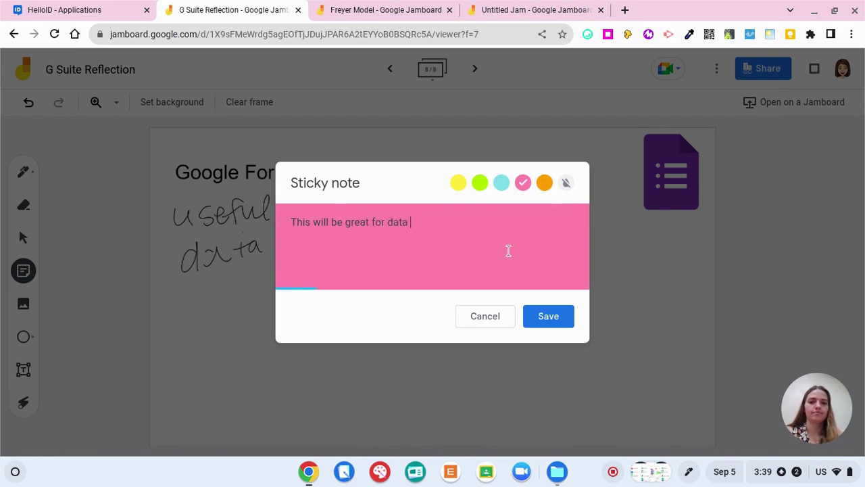
{"action": "type", "text": "collectio"}
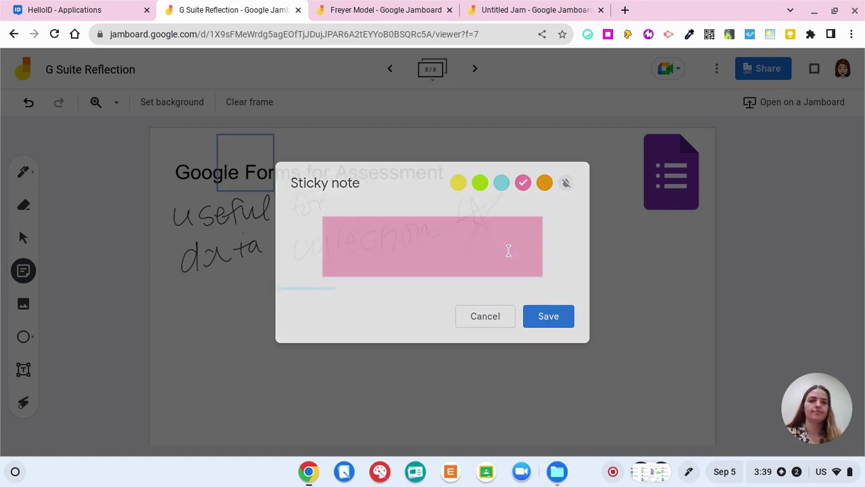
{"action": "left_click", "coordinate": [520, 363]}
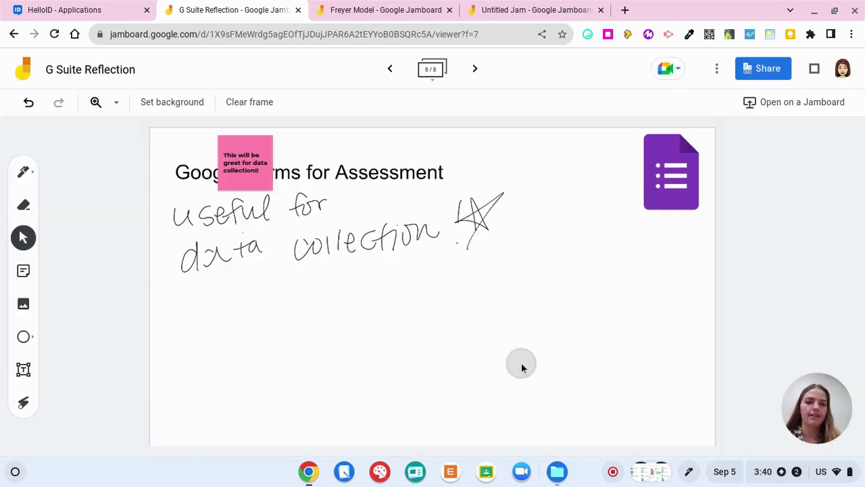
{"action": "left_click_drag", "start_coordinate": [261, 161], "coordinate": [592, 233]}
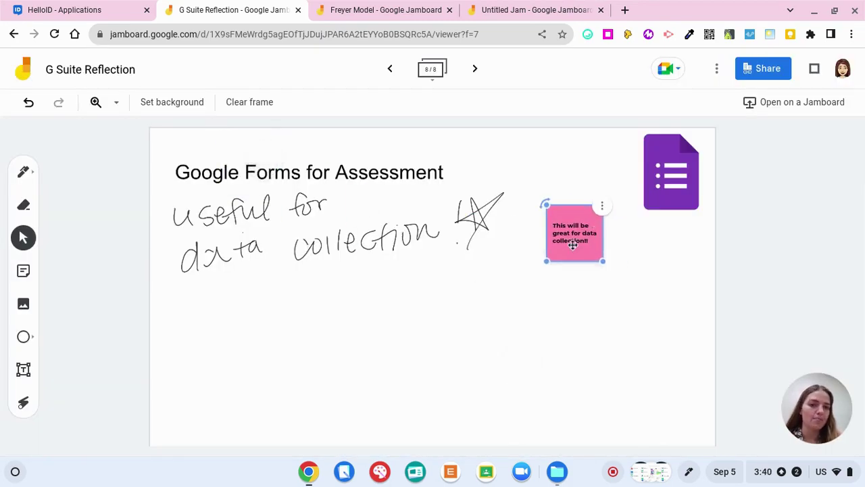
{"action": "left_click", "coordinate": [66, 285]}
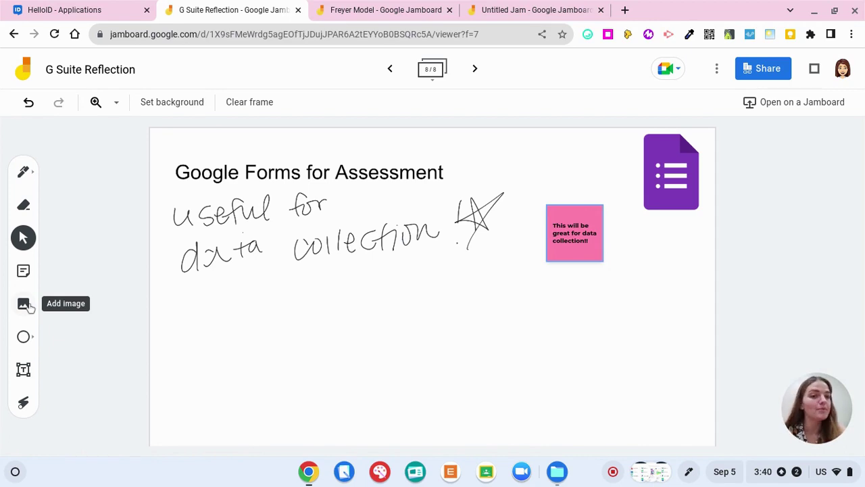
Draw a small circle below the handwriting and a large block arrow rotated to point up toward the sticky note
{"action": "left_click", "coordinate": [25, 340]}
{"action": "left_click_drag", "start_coordinate": [228, 309], "coordinate": [282, 359]}
{"action": "left_click", "coordinate": [27, 336]}
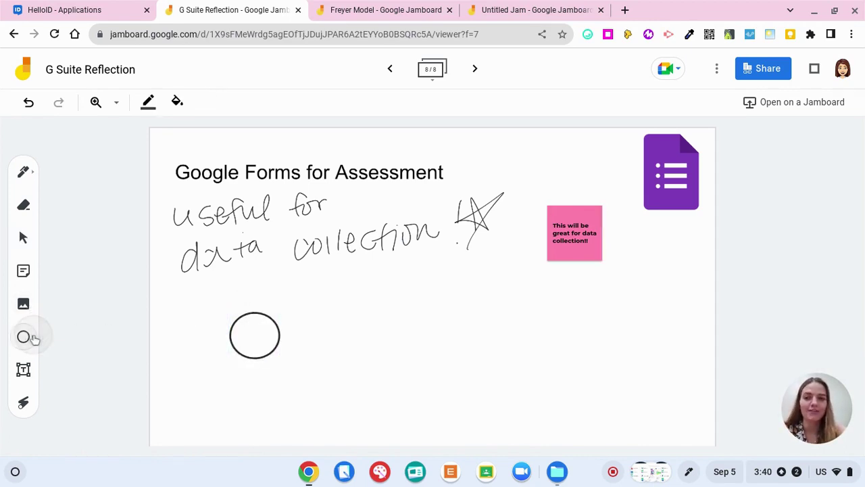
{"action": "left_click", "coordinate": [150, 366]}
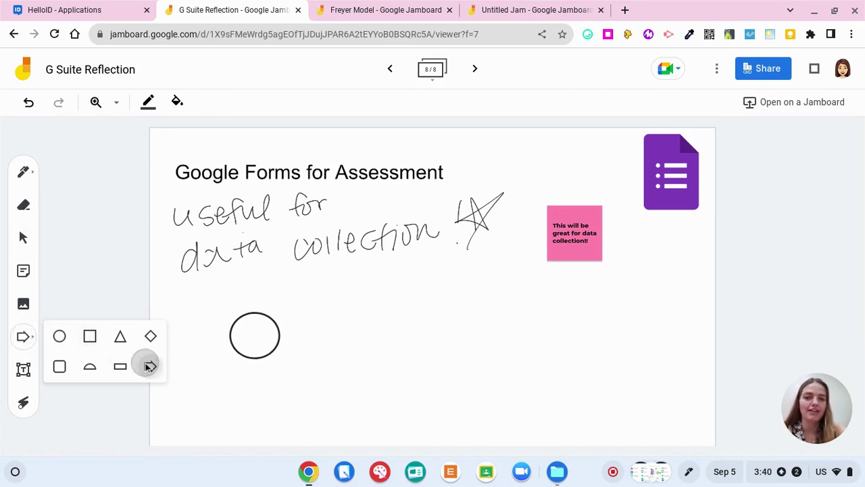
{"action": "left_click", "coordinate": [434, 320]}
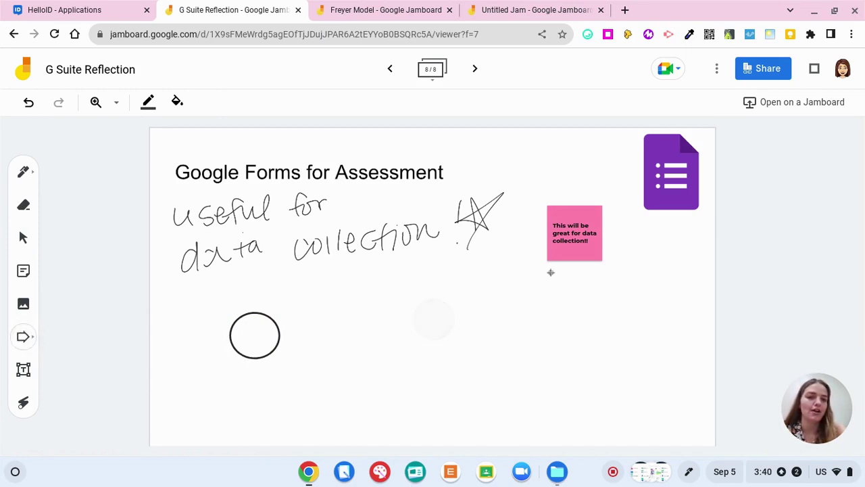
{"action": "left_click_drag", "start_coordinate": [524, 313], "coordinate": [676, 402]}
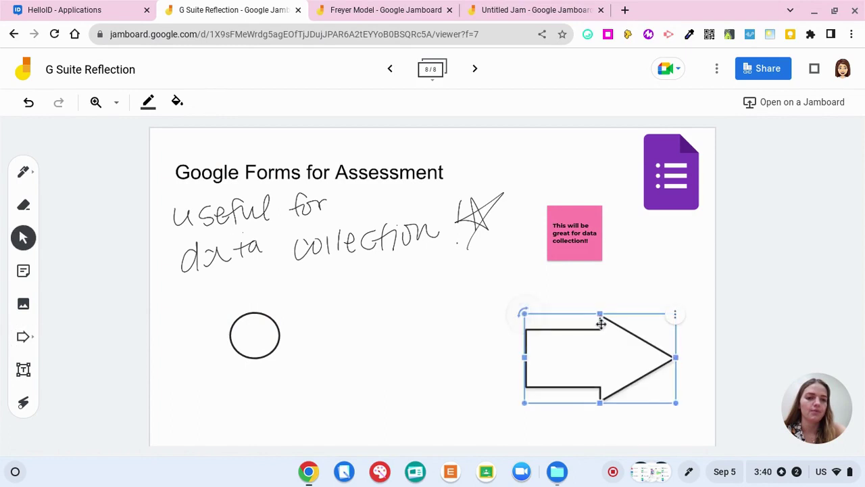
{"action": "left_click_drag", "start_coordinate": [522, 312], "coordinate": [570, 440]}
{"action": "left_click", "coordinate": [438, 353]}
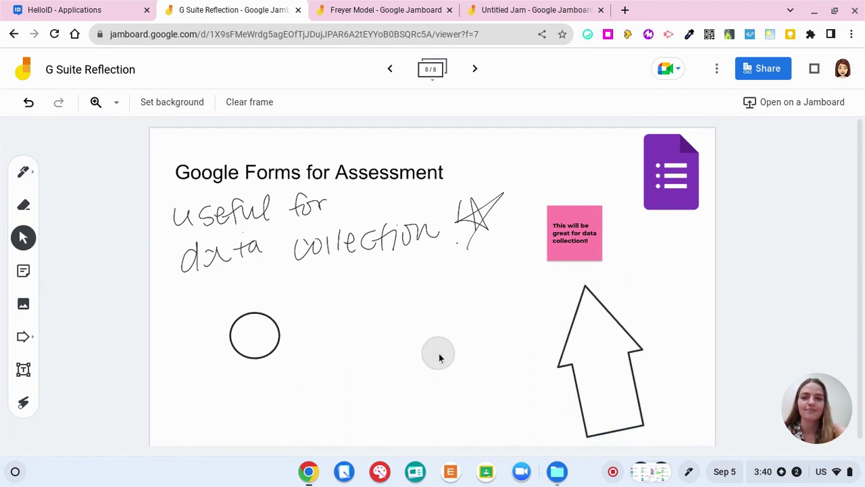
Add a text box reading "Agree with this!" beside the base of the block arrow
{"action": "left_click", "coordinate": [27, 377]}
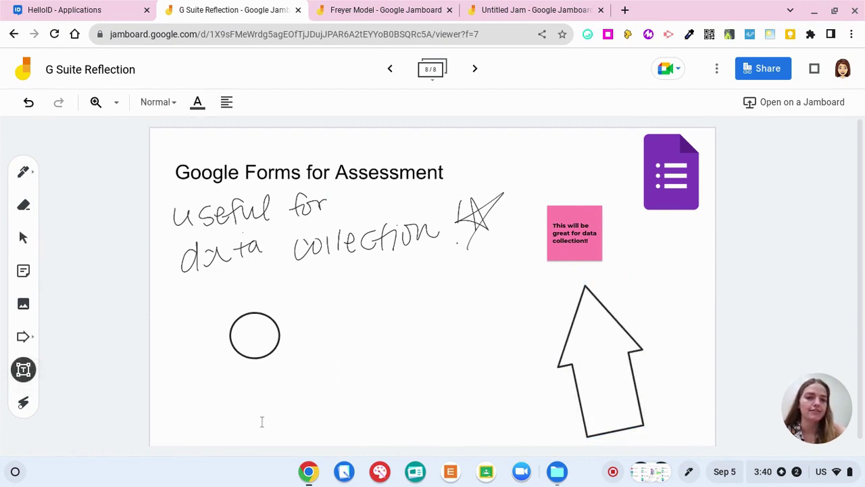
{"action": "left_click", "coordinate": [514, 414]}
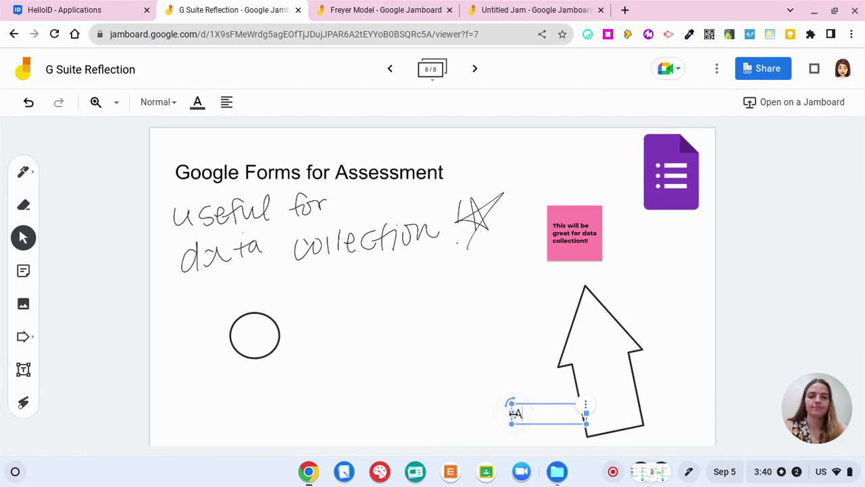
{"action": "type", "text": "gree with this!"}
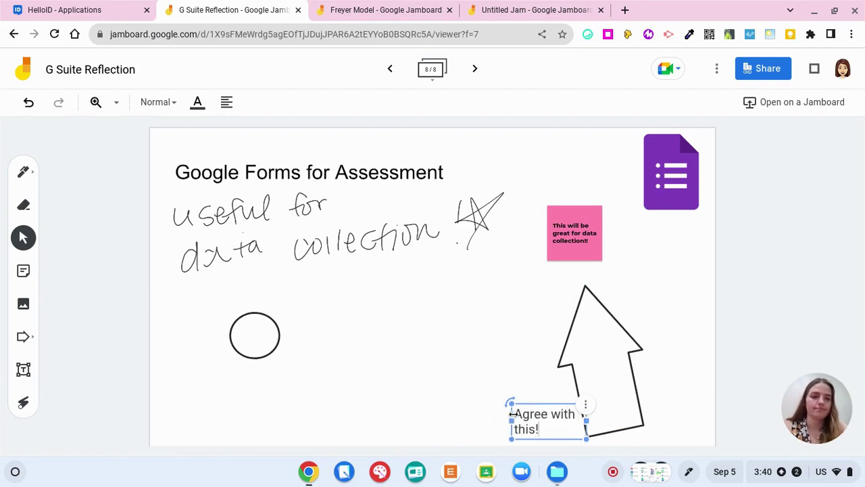
{"action": "left_click", "coordinate": [500, 343]}
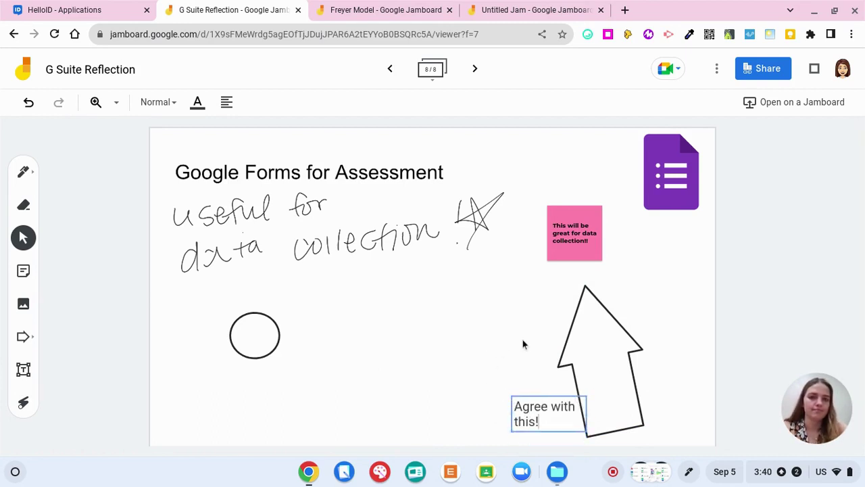
Center-align the "Agree with this!" text and move it inside the block arrow
{"action": "left_click", "coordinate": [237, 105]}
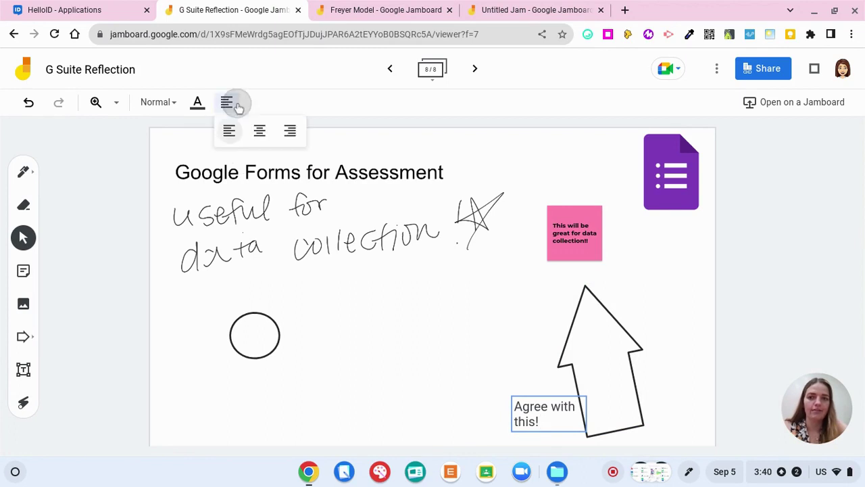
{"action": "left_click", "coordinate": [259, 129]}
{"action": "left_click", "coordinate": [436, 424]}
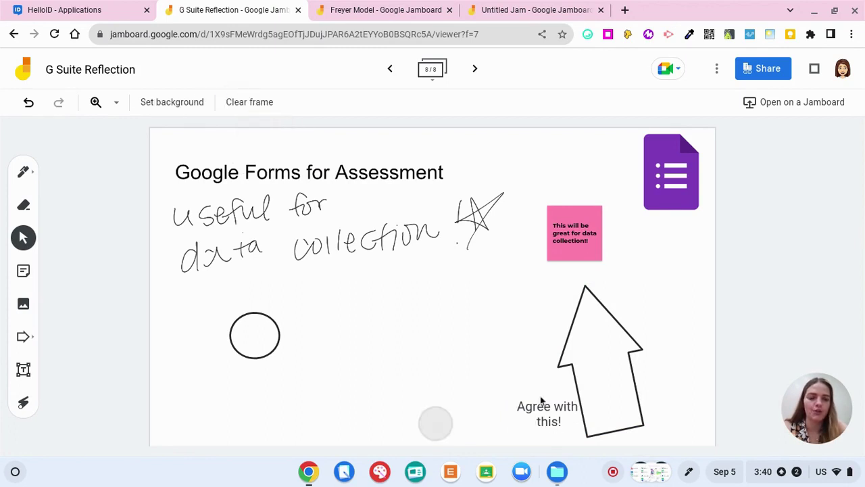
{"action": "left_click_drag", "start_coordinate": [553, 416], "coordinate": [604, 356]}
{"action": "left_click", "coordinate": [491, 413]}
{"action": "left_click", "coordinate": [462, 363]}
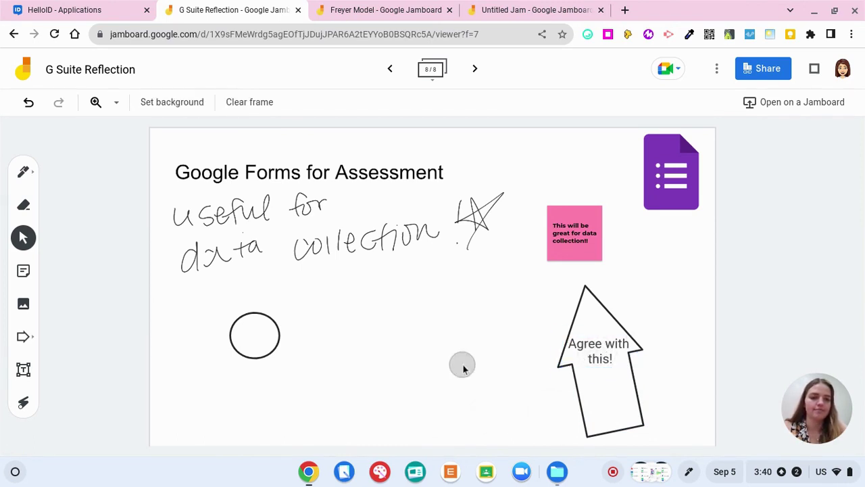
Circle the pink sticky note and the Google Forms for Assessment heading with the laser pointer
{"action": "left_click", "coordinate": [23, 402]}
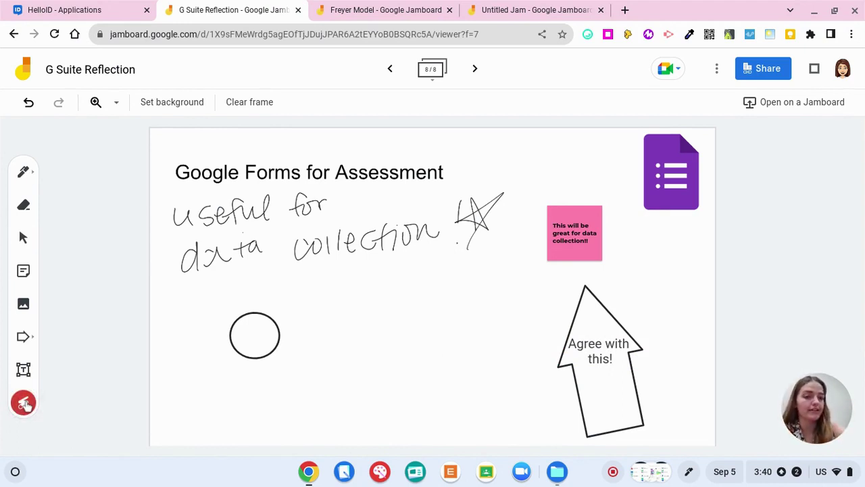
{"action": "left_click_drag", "start_coordinate": [579, 178], "coordinate": [561, 185]}
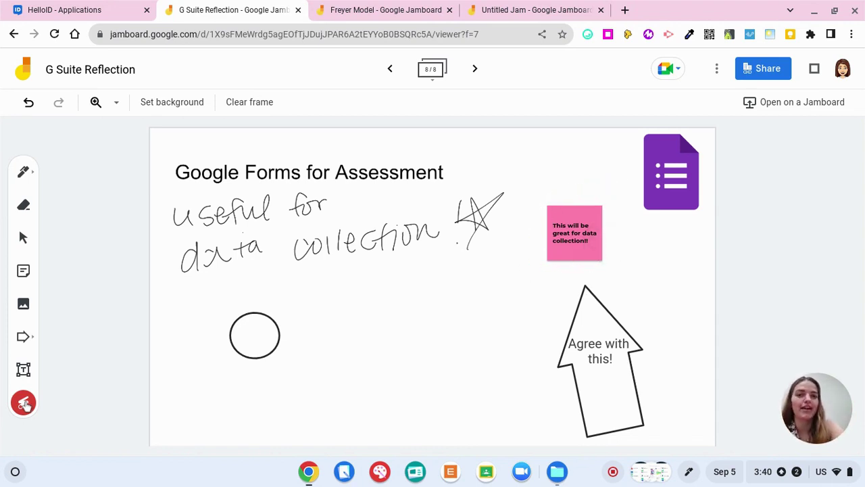
{"action": "mouse_move", "coordinate": [355, 149]}
{"action": "left_mouse_down"}
{"action": "mouse_move", "coordinate": [176, 261]}
{"action": "mouse_move", "coordinate": [410, 136]}
{"action": "mouse_move", "coordinate": [259, 202]}
{"action": "left_mouse_up"}
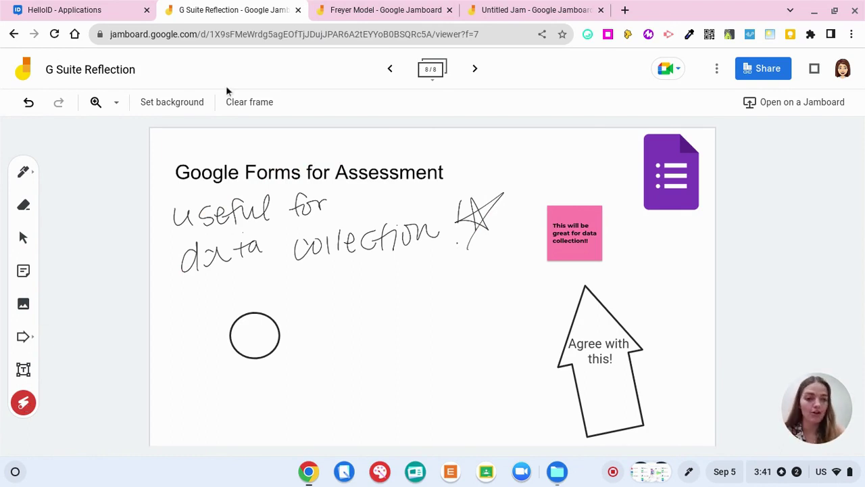
Clear all added content from the Google Forms for Assessment frame
{"action": "left_click", "coordinate": [250, 105]}
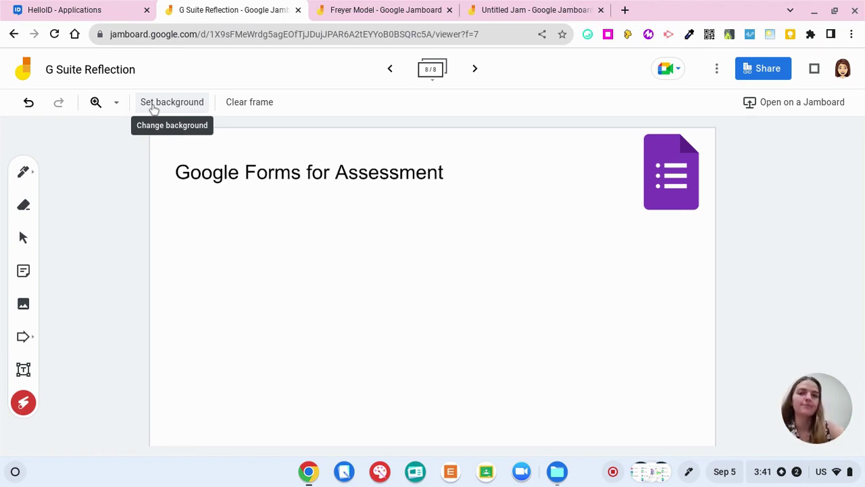
Zoom the frame to 100% and return it to the fit view
{"action": "left_click", "coordinate": [117, 102]}
{"action": "left_click", "coordinate": [147, 192]}
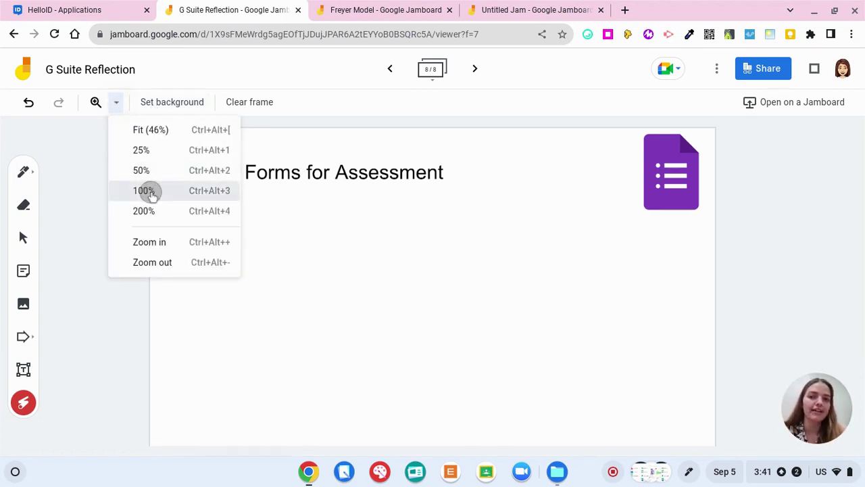
{"action": "left_click", "coordinate": [96, 102]}
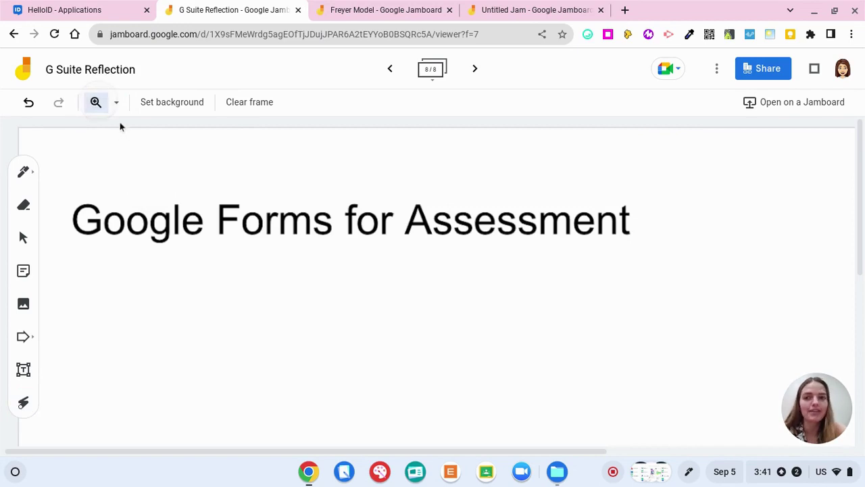
{"action": "left_click", "coordinate": [116, 102]}
{"action": "left_click", "coordinate": [135, 133]}
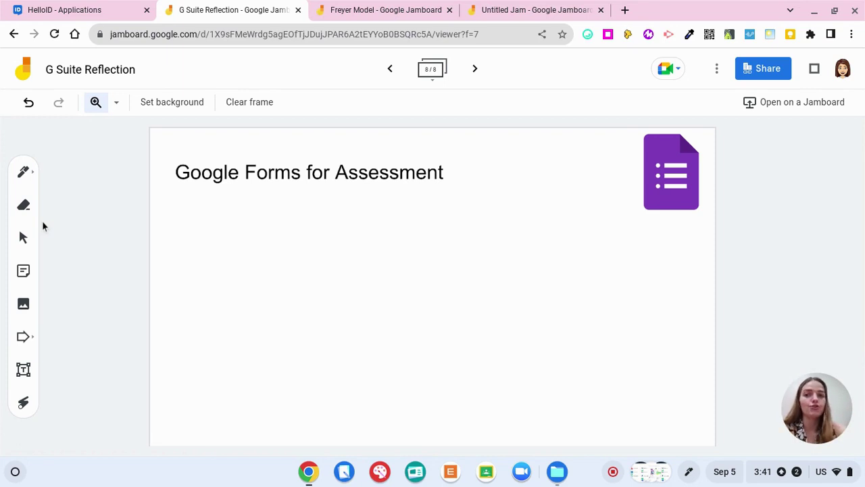
Show the frame overview of the G Suite Reflection jam, and close that jam to reach the Freyer Model jam
{"action": "left_click", "coordinate": [428, 77]}
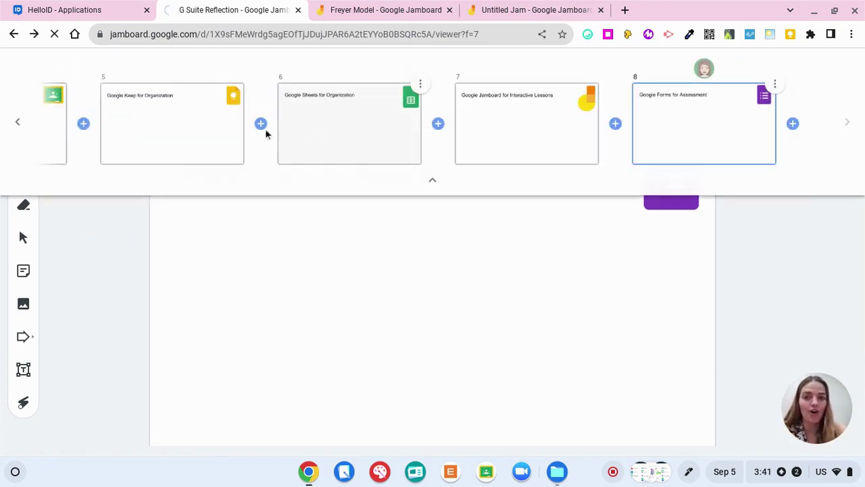
{"action": "key", "text": "ctrl+w"}
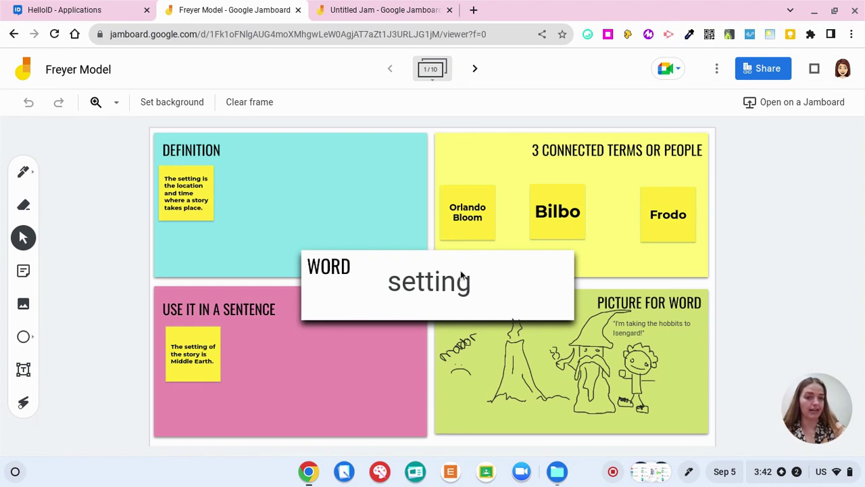
Highlight the word card, definition, sentence and connected terms sections of the first Freyer Model frame with the laser pointer
{"action": "left_click", "coordinate": [23, 402]}
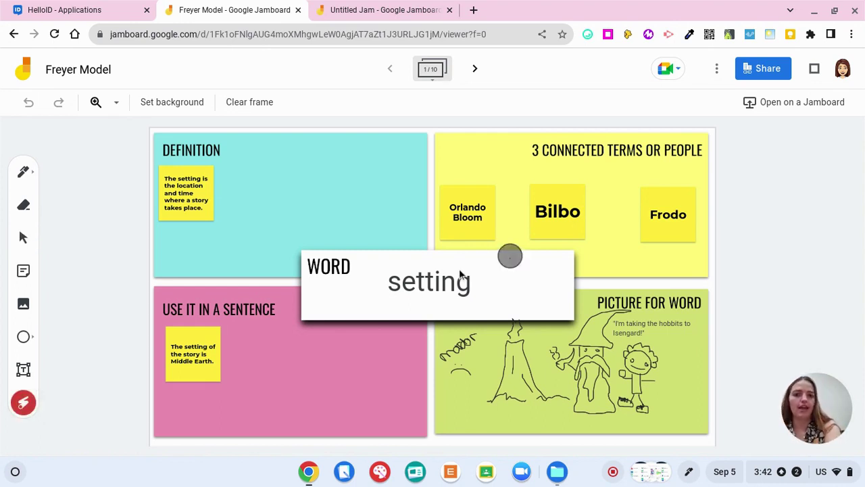
{"action": "mouse_move", "coordinate": [510, 255]}
{"action": "left_mouse_down"}
{"action": "mouse_move", "coordinate": [451, 296]}
{"action": "mouse_move", "coordinate": [402, 247]}
{"action": "left_mouse_up"}
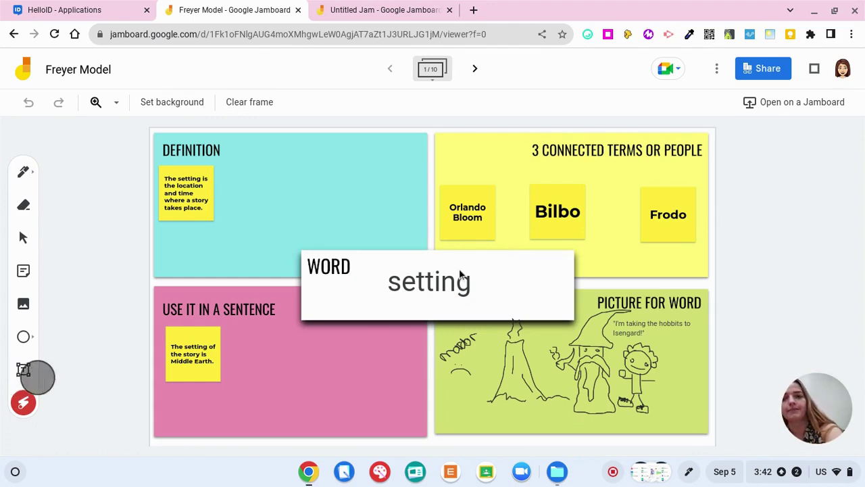
{"action": "mouse_move", "coordinate": [500, 256]}
{"action": "left_mouse_down"}
{"action": "mouse_move", "coordinate": [342, 311]}
{"action": "mouse_move", "coordinate": [450, 229]}
{"action": "left_mouse_up"}
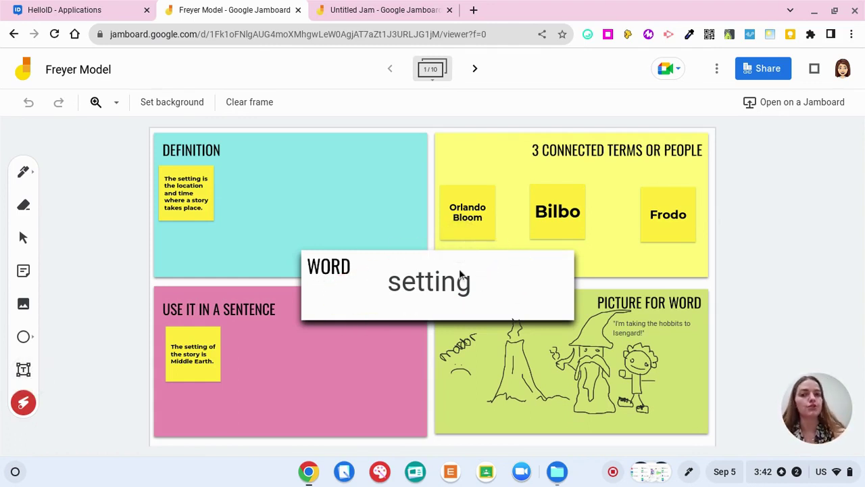
{"action": "left_click_drag", "start_coordinate": [223, 136], "coordinate": [174, 257]}
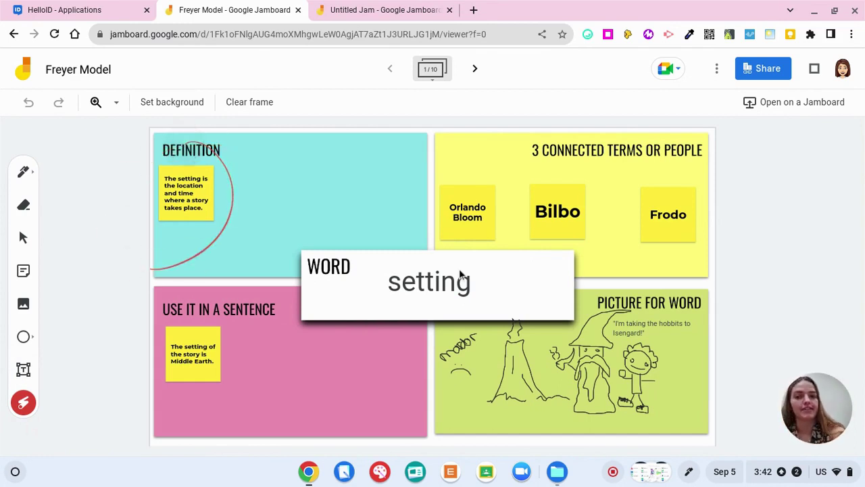
{"action": "mouse_move", "coordinate": [255, 326]}
{"action": "left_mouse_down"}
{"action": "mouse_move", "coordinate": [238, 305]}
{"action": "mouse_move", "coordinate": [234, 328]}
{"action": "left_mouse_up"}
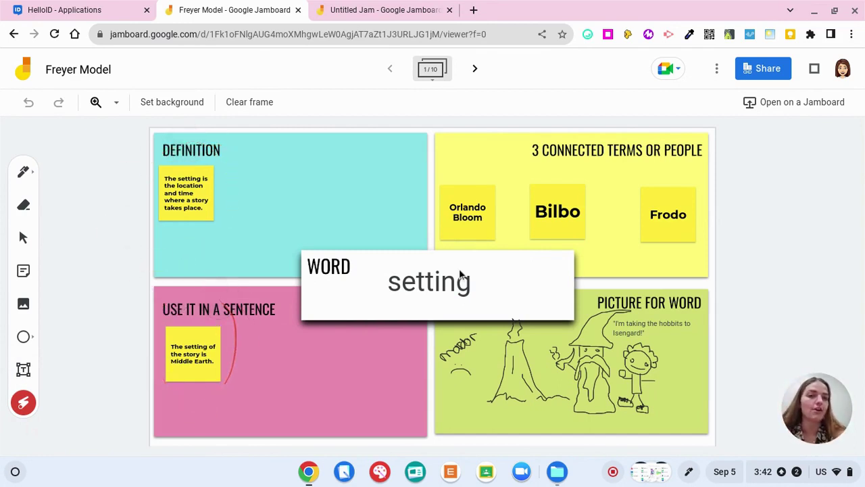
{"action": "mouse_move", "coordinate": [703, 162]}
{"action": "left_mouse_down"}
{"action": "mouse_move", "coordinate": [581, 246]}
{"action": "mouse_move", "coordinate": [523, 155]}
{"action": "mouse_move", "coordinate": [608, 148]}
{"action": "left_mouse_up"}
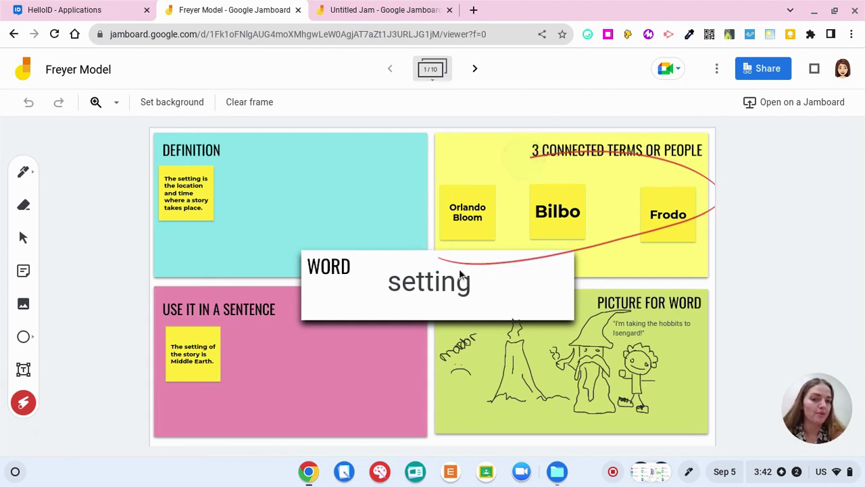
{"action": "mouse_move", "coordinate": [534, 284]}
{"action": "left_mouse_down"}
{"action": "mouse_move", "coordinate": [442, 429]}
{"action": "mouse_move", "coordinate": [546, 257]}
{"action": "mouse_move", "coordinate": [500, 277]}
{"action": "left_mouse_up"}
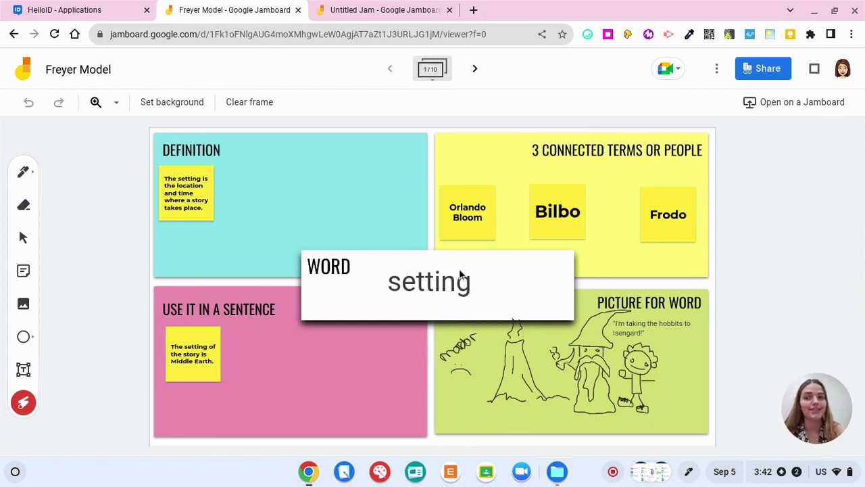
Go to the second frame of the Freyer Model jam
{"action": "left_click", "coordinate": [475, 68]}
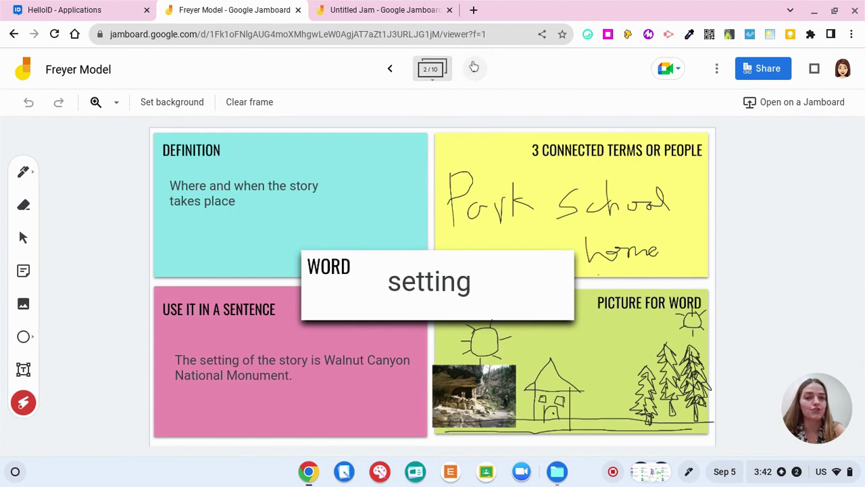